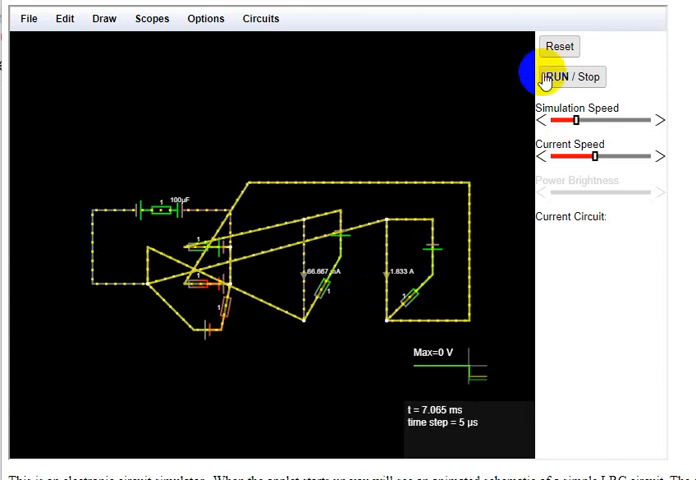
- Reset the simulation eight times in quick succession, watching the two branch ammeters climb after each restart
left_click(559, 46)
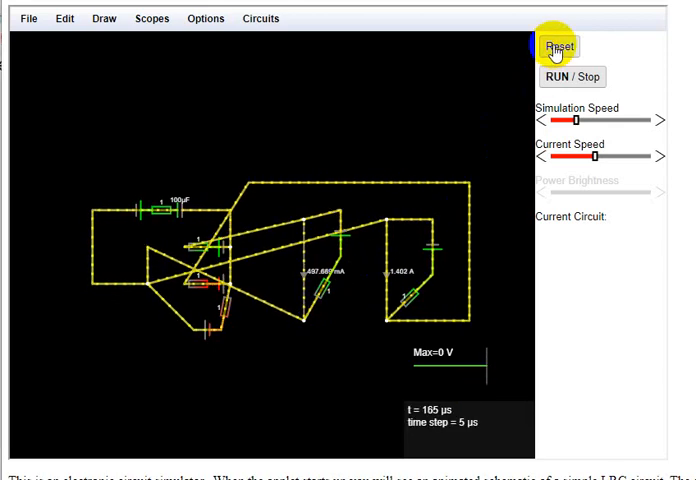
left_click(559, 47)
mouse_move(388, 270)
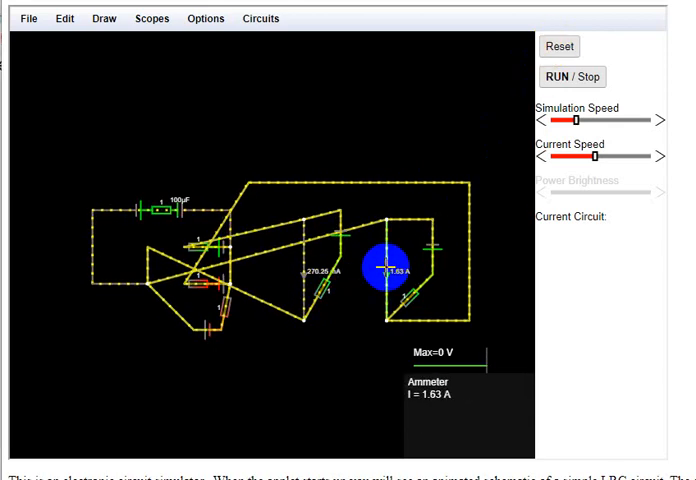
left_click(559, 46)
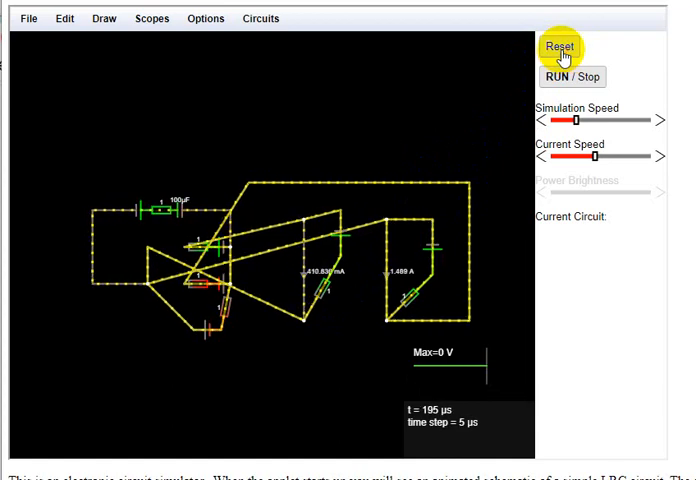
left_click(560, 47)
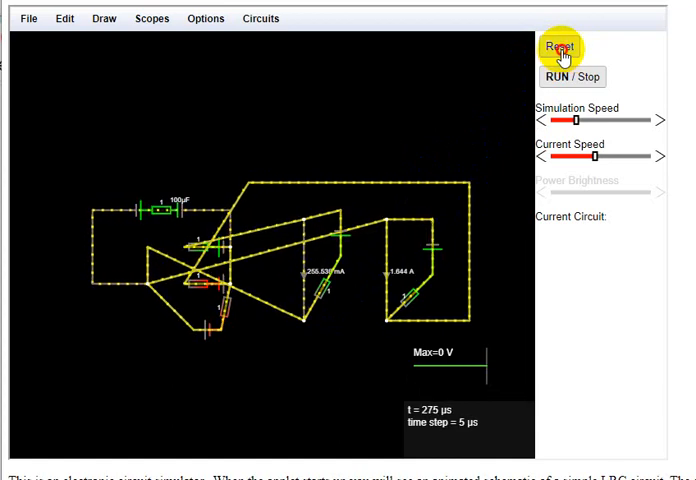
left_click(562, 50)
left_click(563, 52)
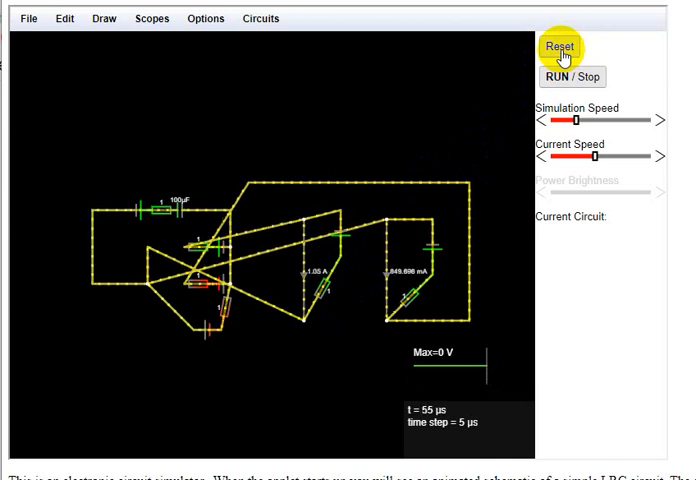
left_click(563, 52)
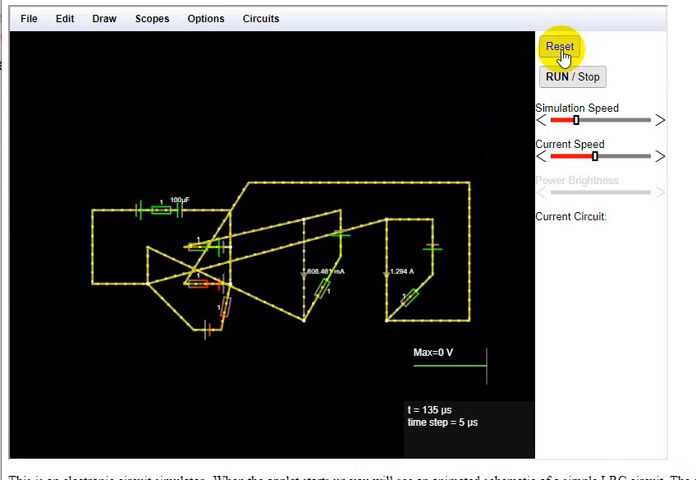
left_click(562, 50)
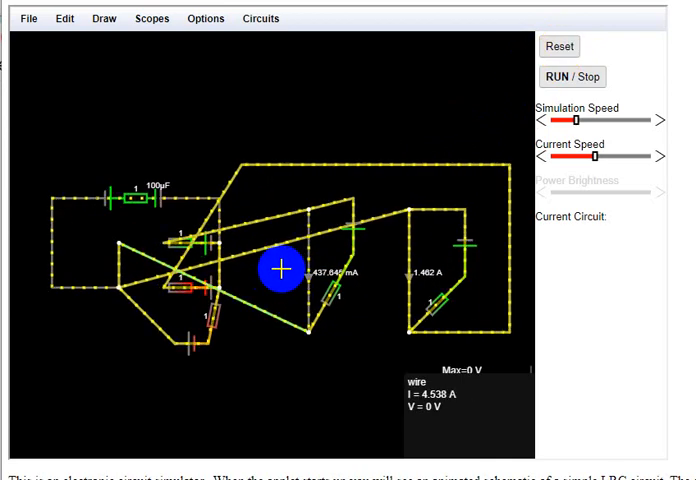
scroll(282, 270, "up", 3)
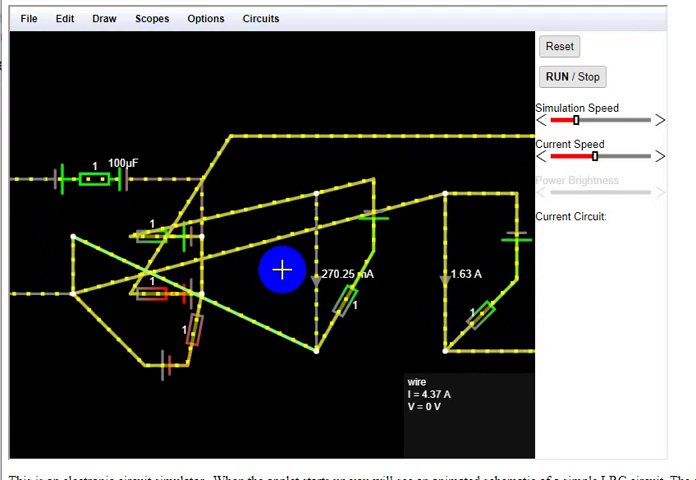
- Reset the run six more times until the branch ammeters settle near 255 mA and 1.644 A
left_click(566, 54)
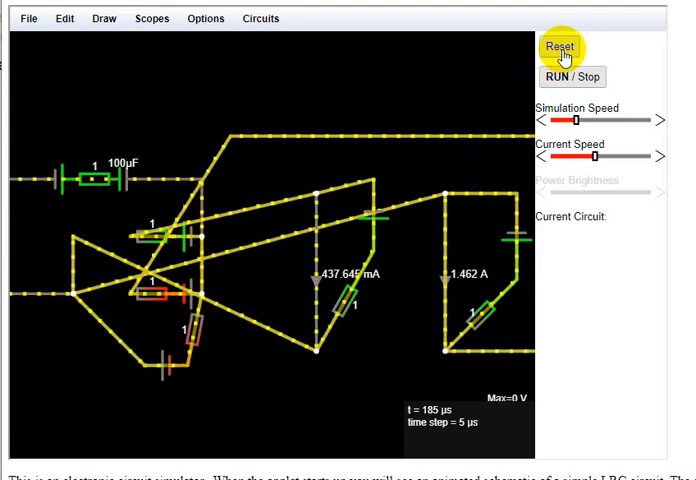
left_click(562, 50)
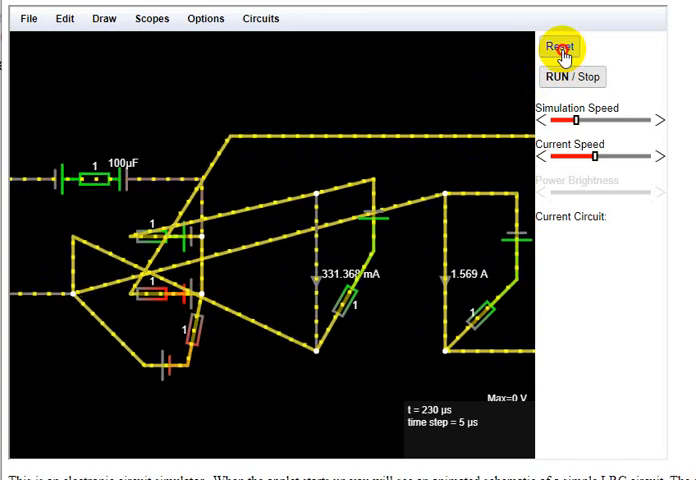
left_click(562, 50)
left_click(562, 50)
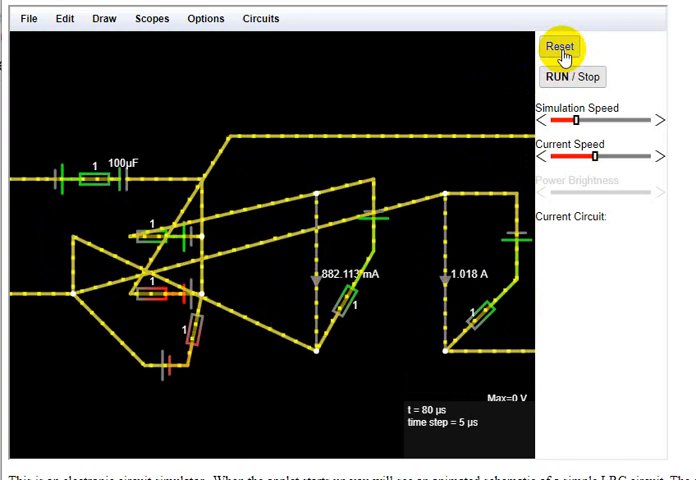
left_click(562, 50)
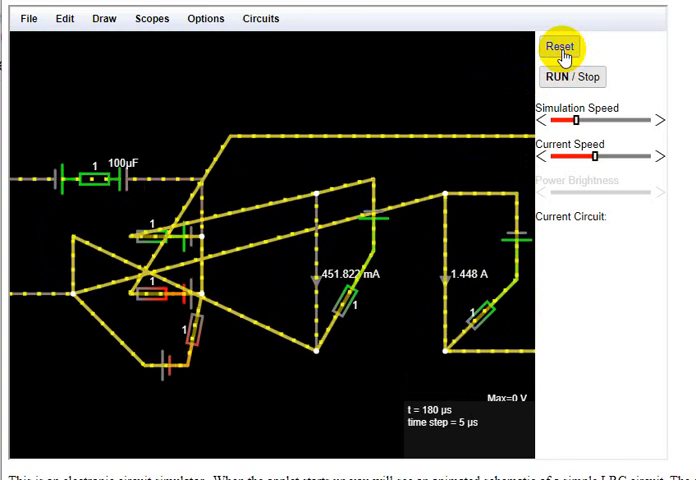
left_click(562, 50)
scroll(410, 110, "down", 2)
scroll(410, 100, "down", 2)
scroll(380, 115, "down", 2)
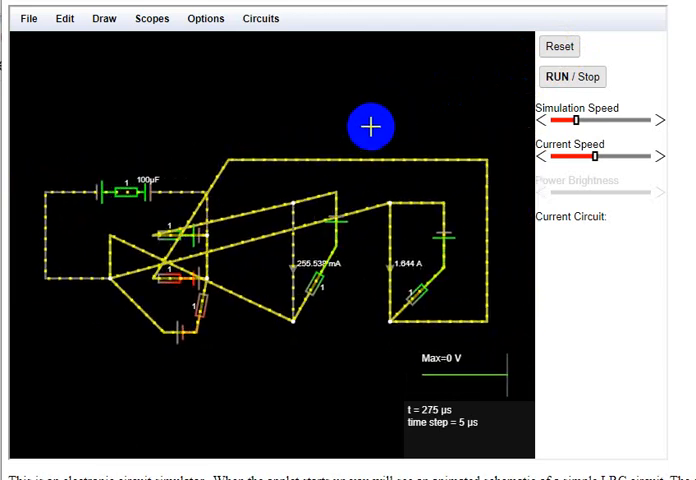
- Reset the simulation a few times, letting it run about ten seconds before the last restart
left_click(552, 48)
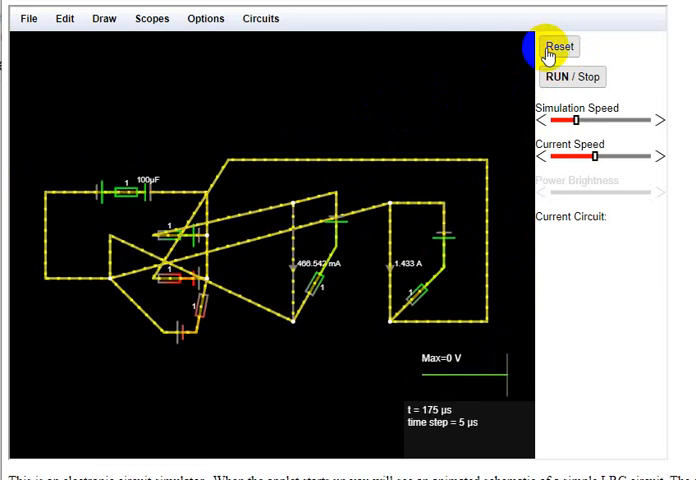
left_click(552, 48)
left_click(552, 48)
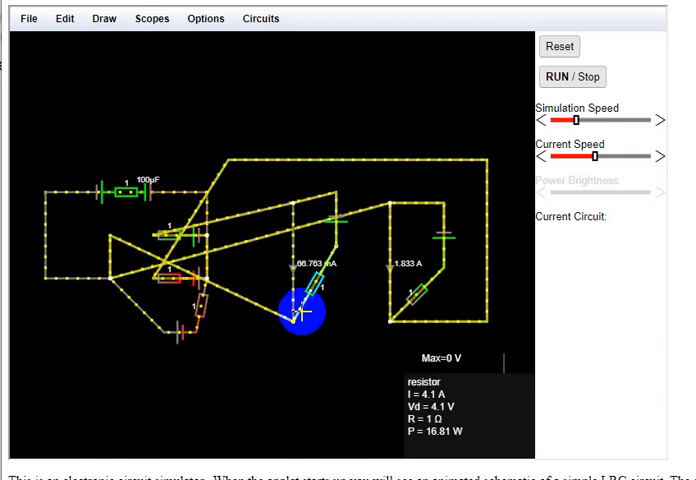
left_click(560, 47)
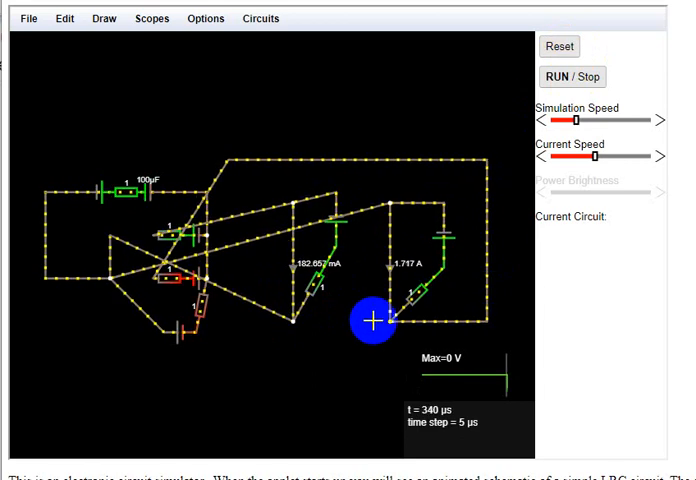
right_click(198, 233)
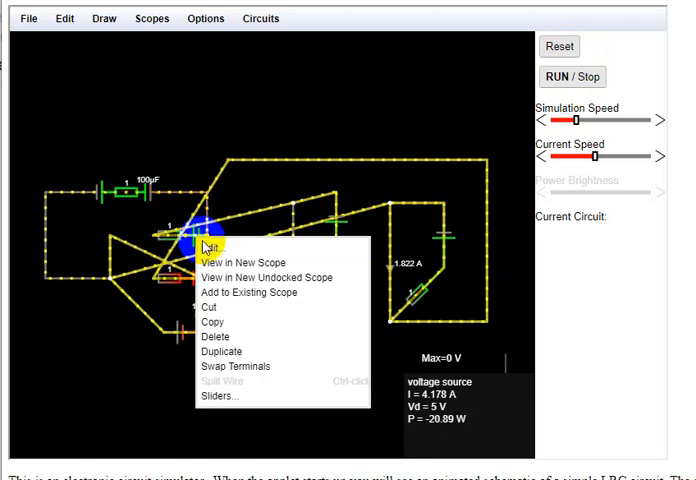
left_click(207, 246)
left_click(387, 300)
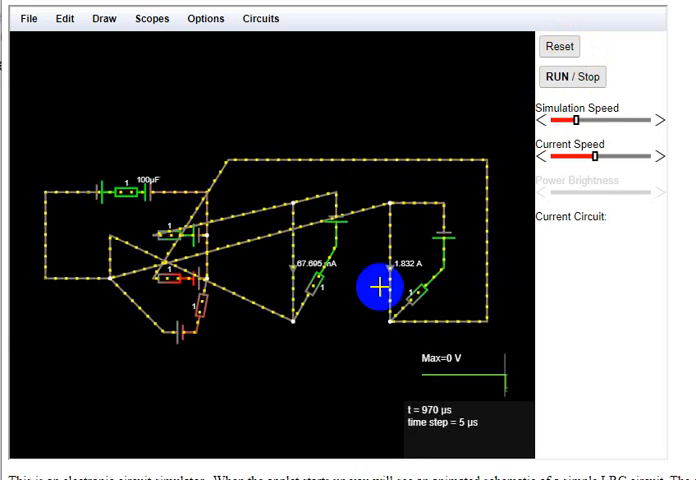
right_click(342, 228)
left_click(353, 241)
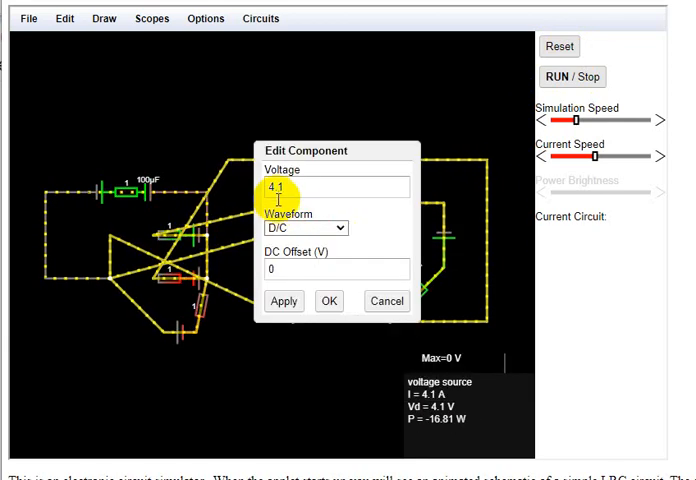
left_click(330, 300)
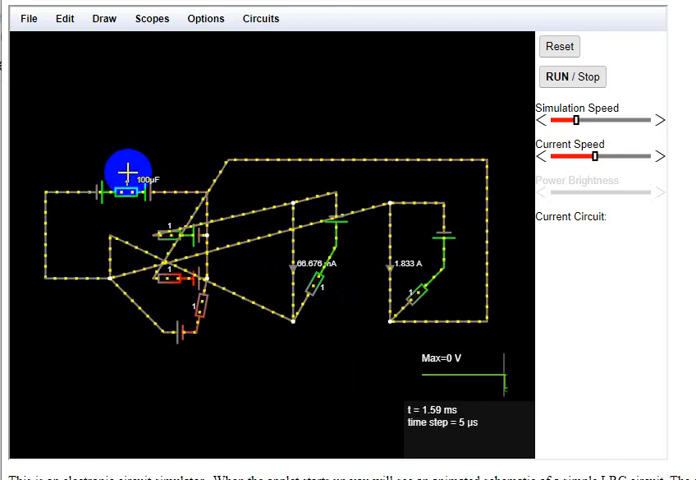
right_click(105, 192)
left_click(118, 200)
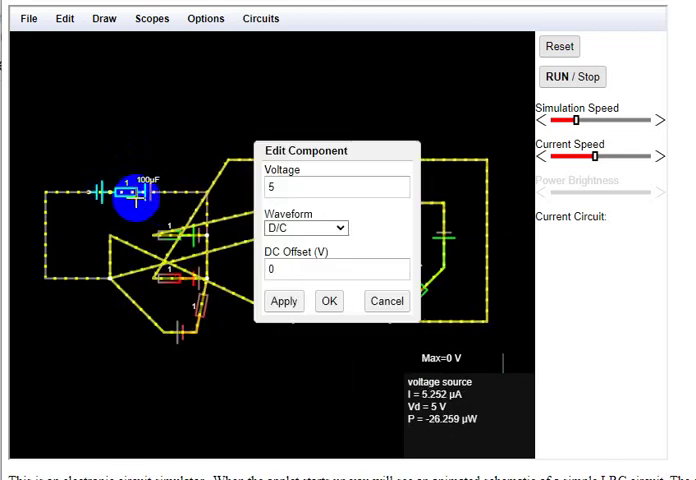
left_click(387, 300)
left_click(109, 191)
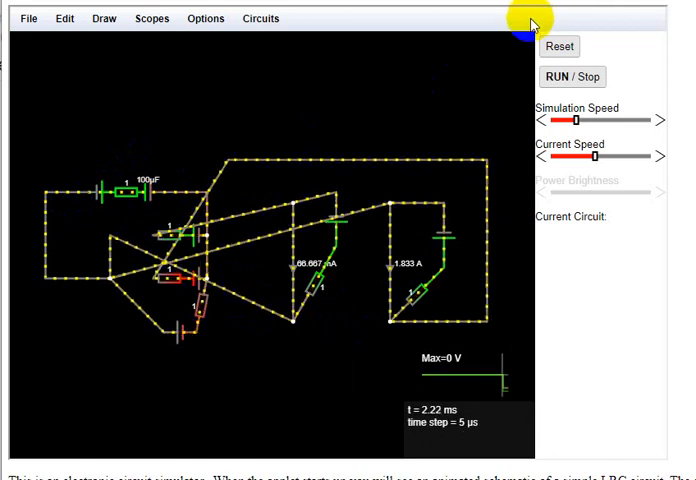
- Reset the simulation three more times so the branch currents rebuild to about 255.5 mA and 1.644 A
left_click(560, 46)
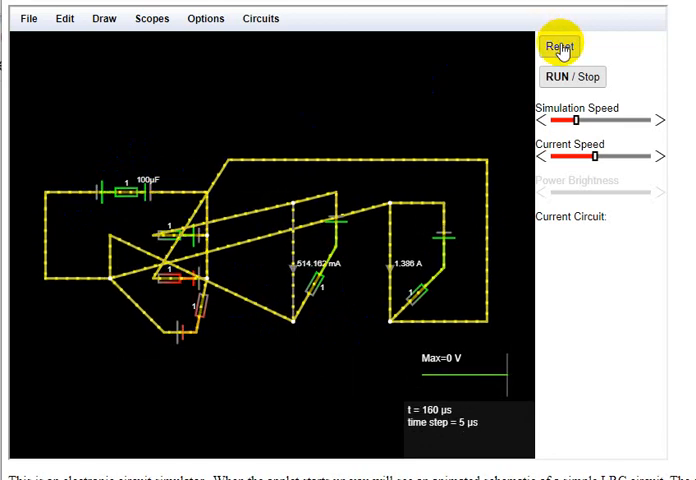
left_click(560, 46)
mouse_move(180, 331)
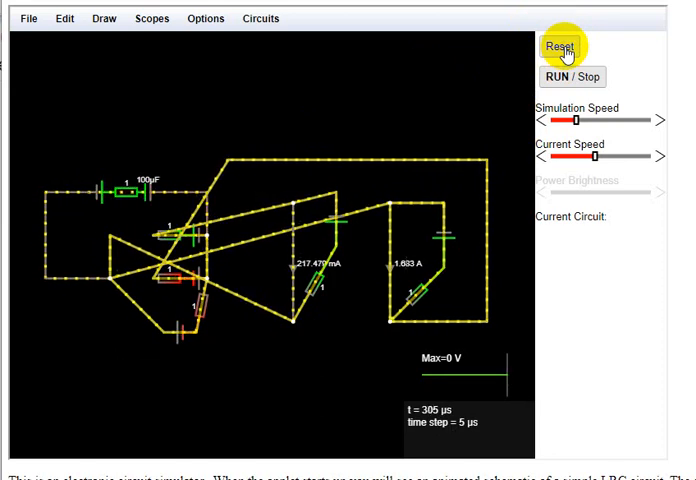
left_click(565, 52)
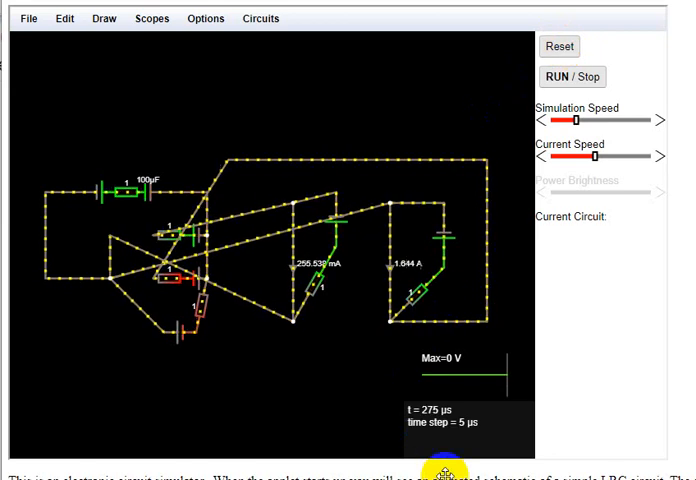